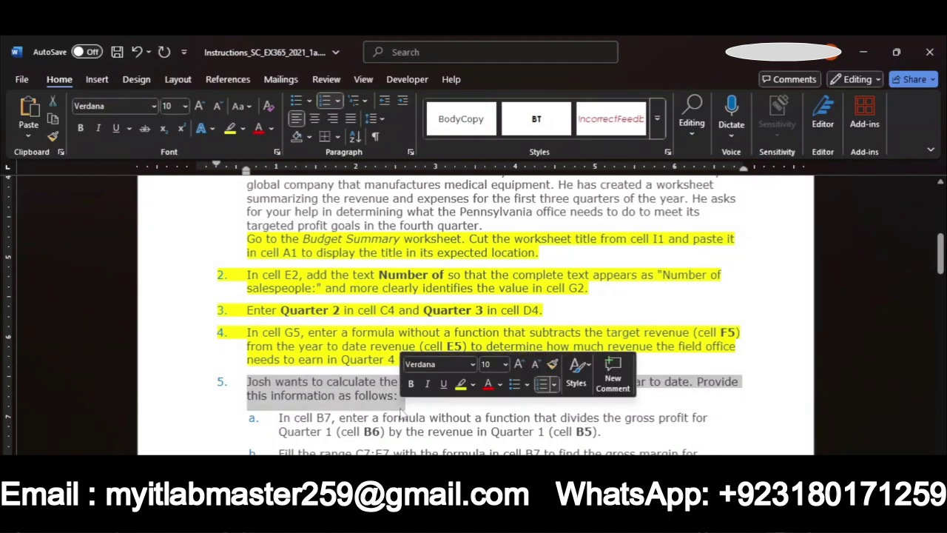
- Highlight the instruction 5 introduction and its sub-item a, the cell B7 formula, in yellow
left_click(232, 129)
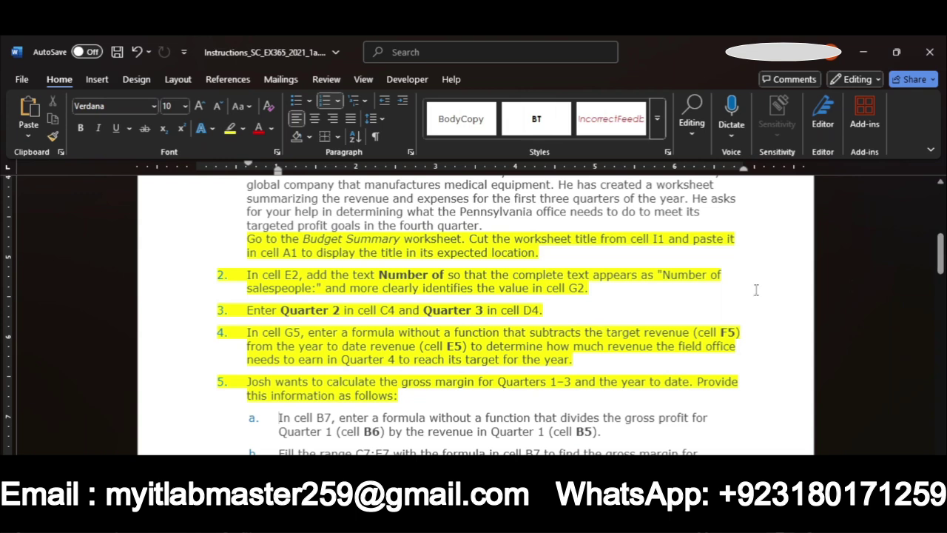
left_click_drag(941, 254, 940, 265)
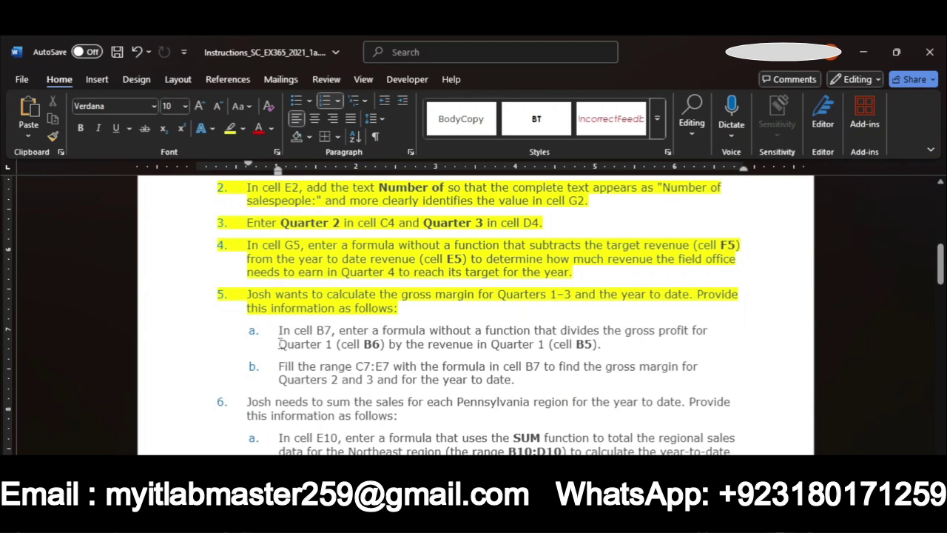
left_click_drag(278, 333, 709, 333)
key("Left")
left_click_drag(540, 321, 611, 343)
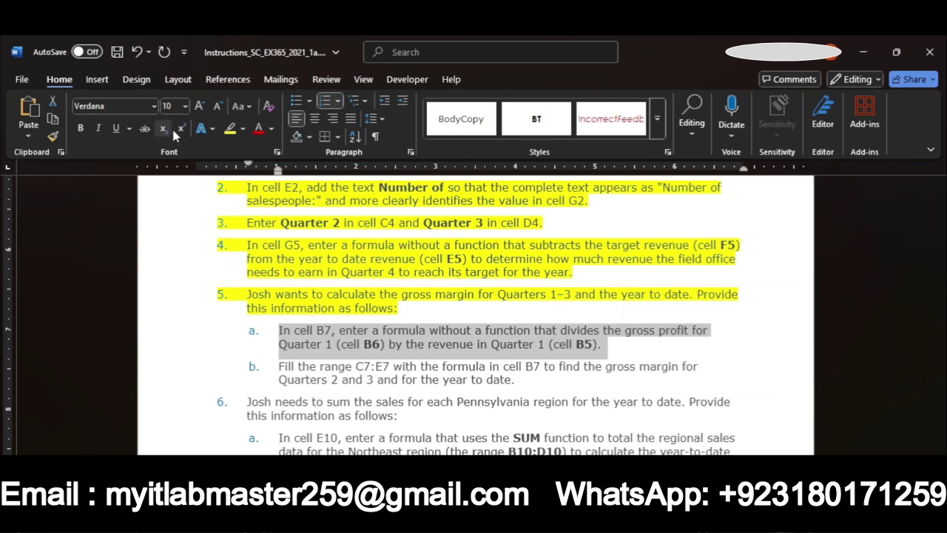
left_click(230, 128)
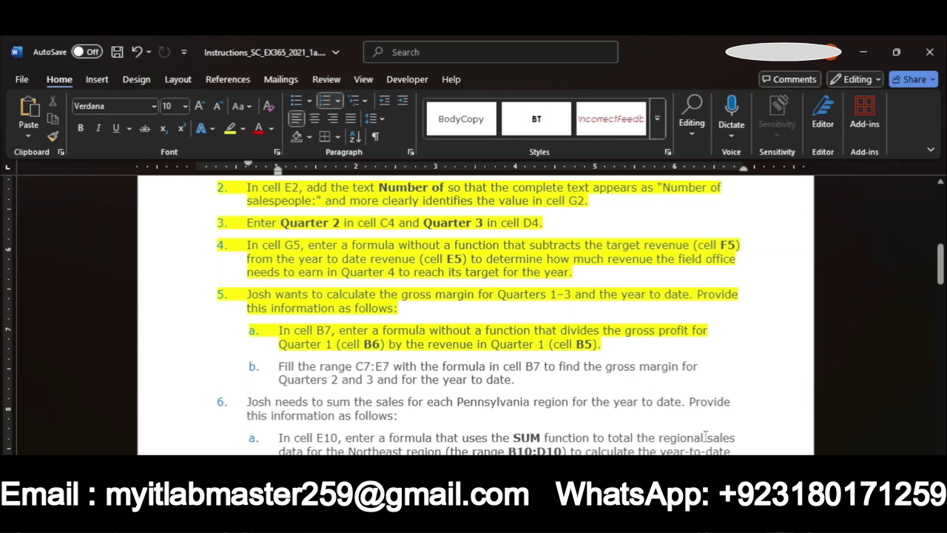
- Switch to the Excel budget workbook and enter the formula =B6/B5 in cell B7 for the Quarter 1 gross margin
mouse_move(732, 517)
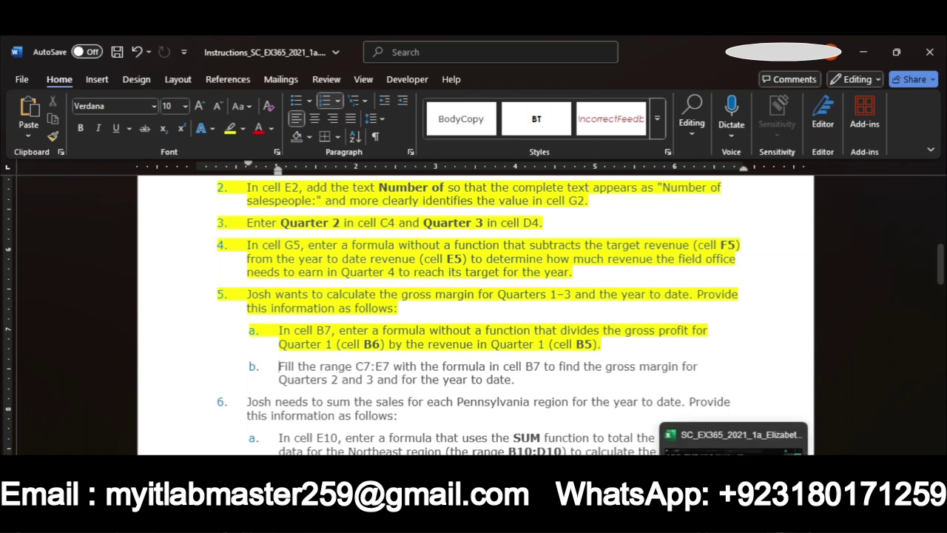
left_click(732, 448)
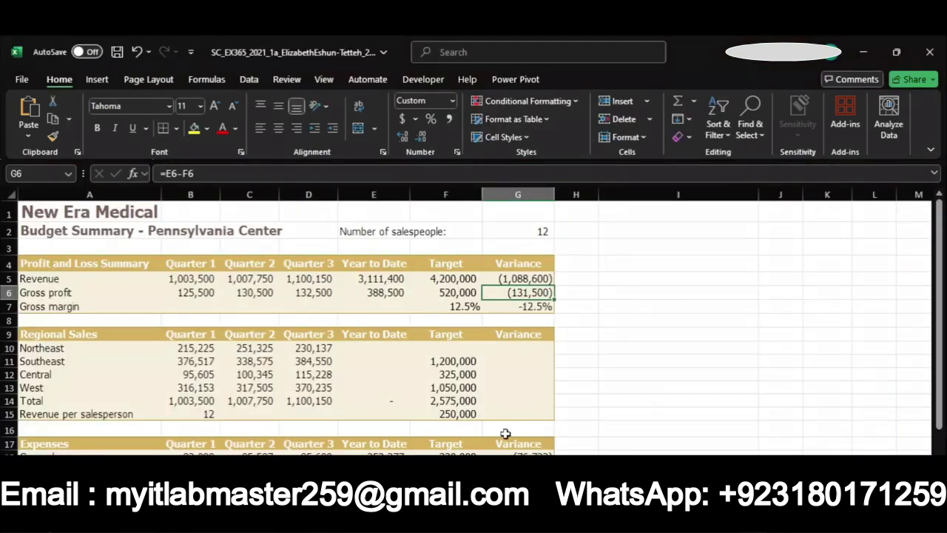
left_click(201, 308)
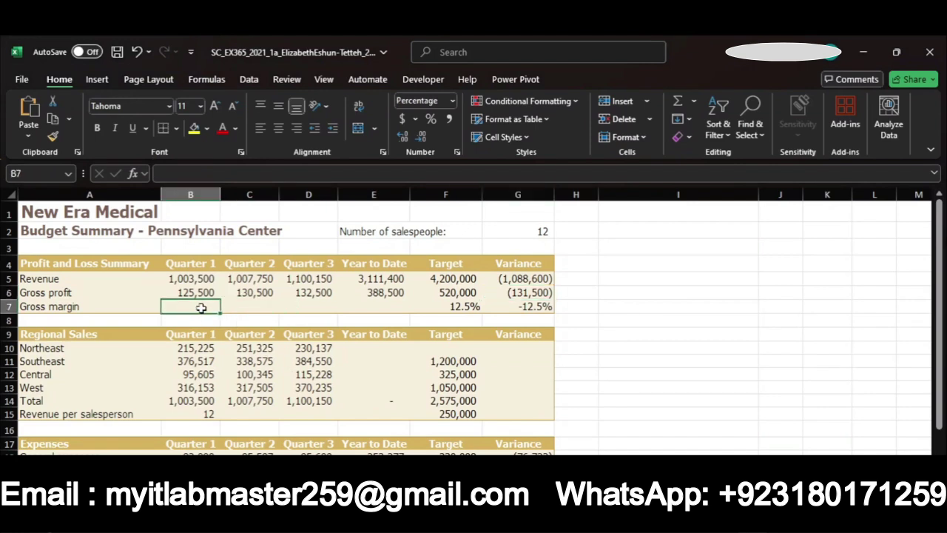
type("=")
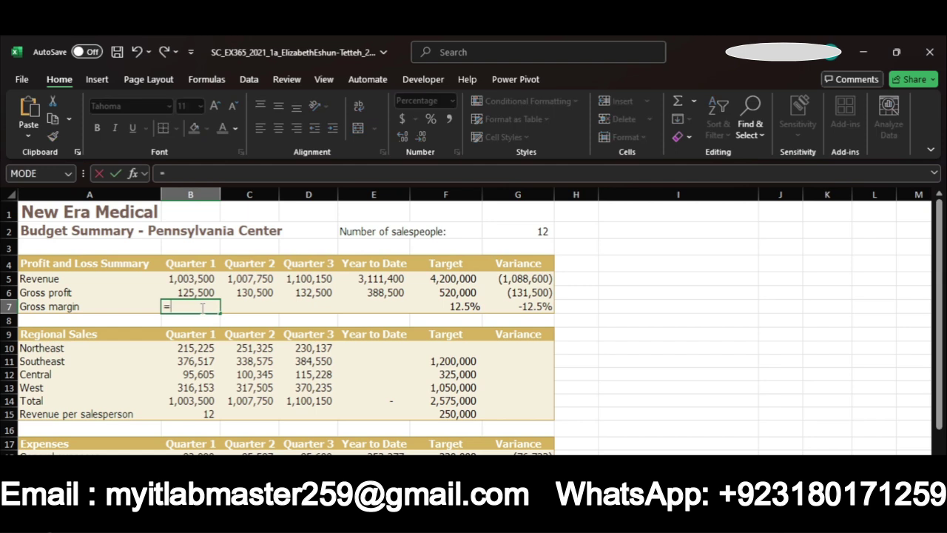
left_click(185, 280)
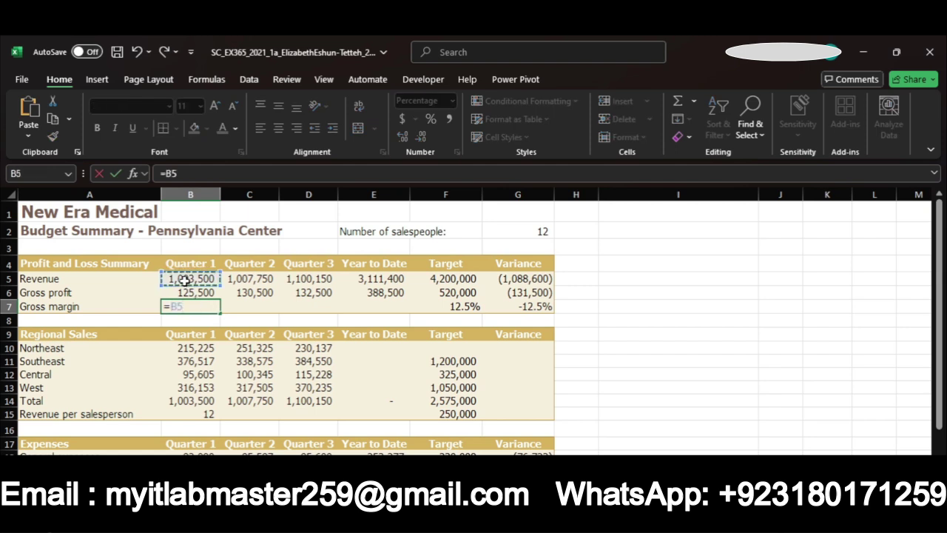
type("/")
key("BackSpace")
key("BackSpace")
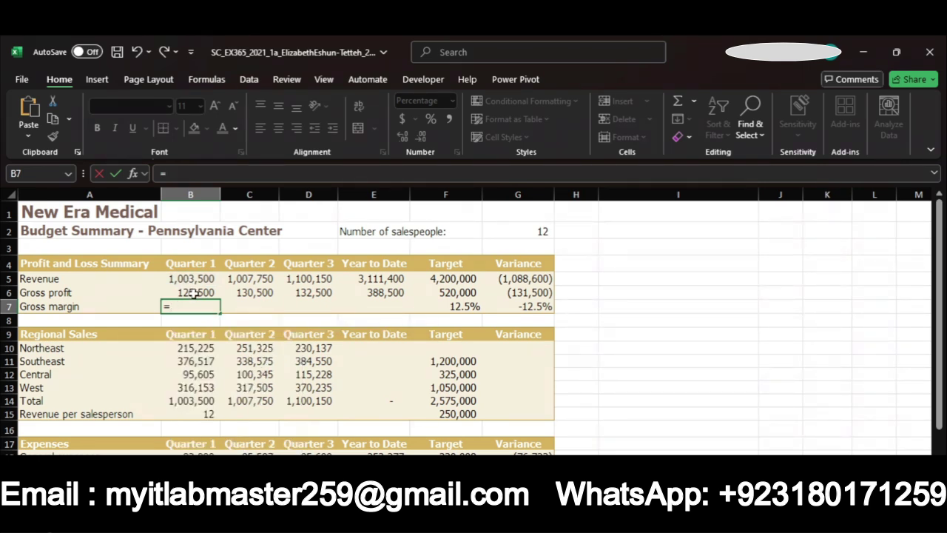
left_click(191, 293)
type("/")
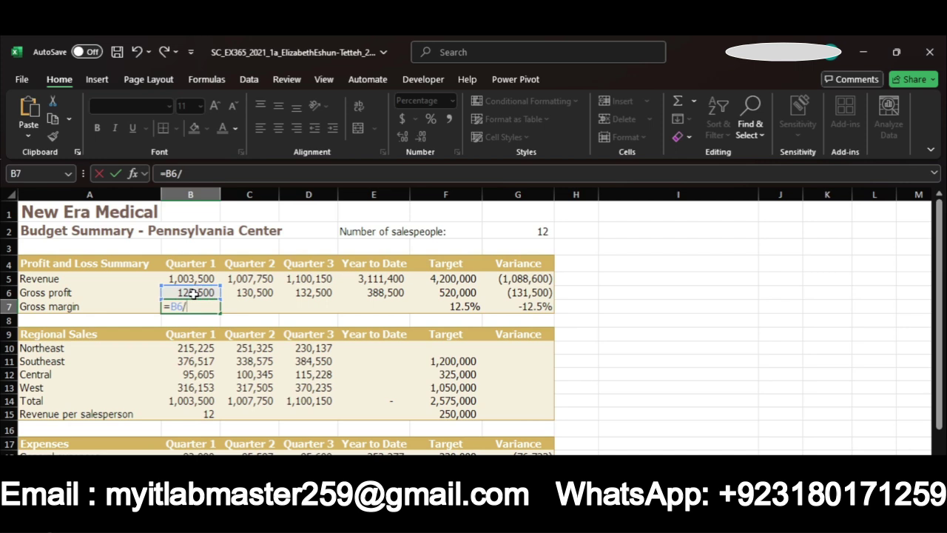
left_click(189, 280)
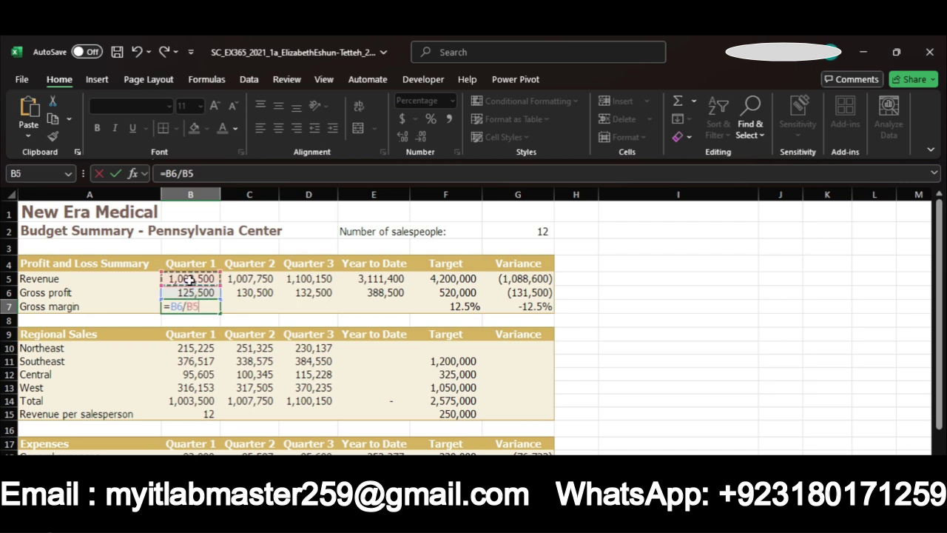
key("Return")
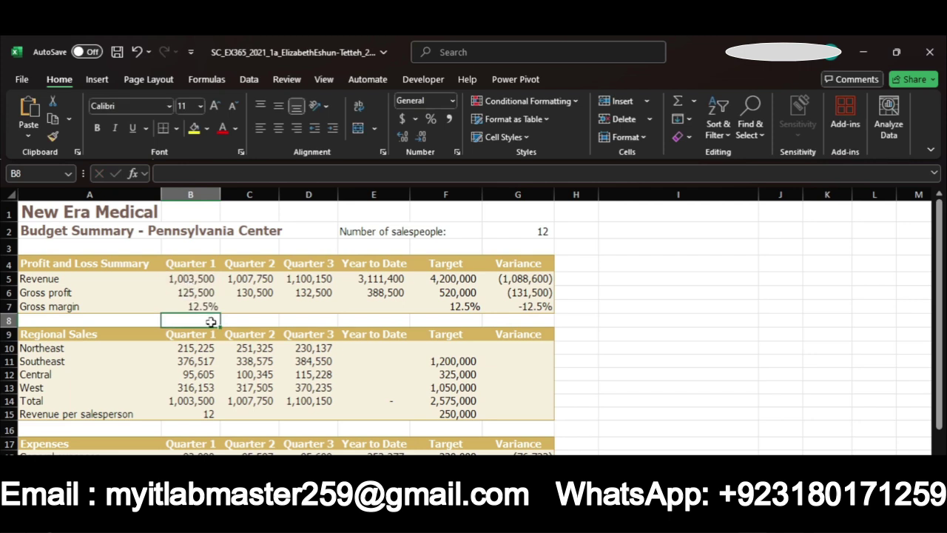
- Fill the gross margin formula from cell B7 across the range C7:E7
left_click(199, 307)
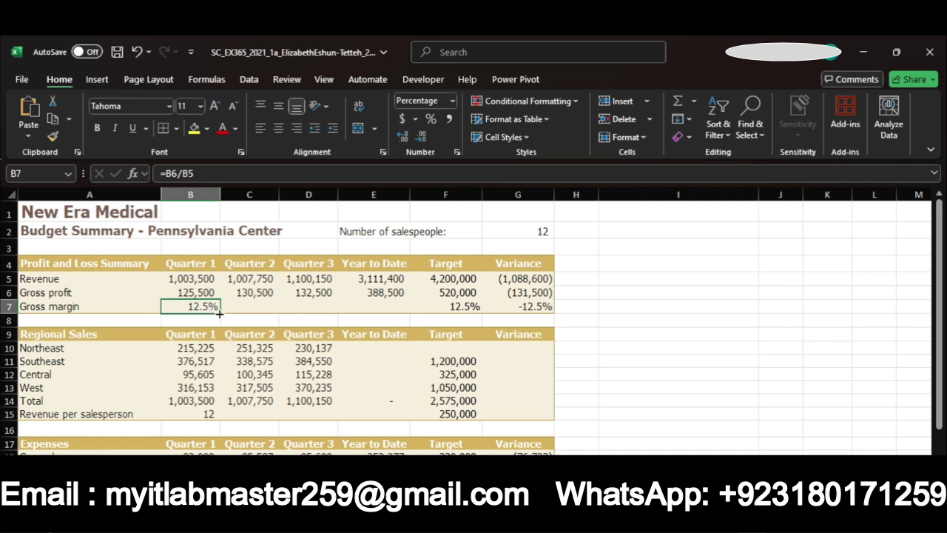
left_click_drag(219, 314, 391, 313)
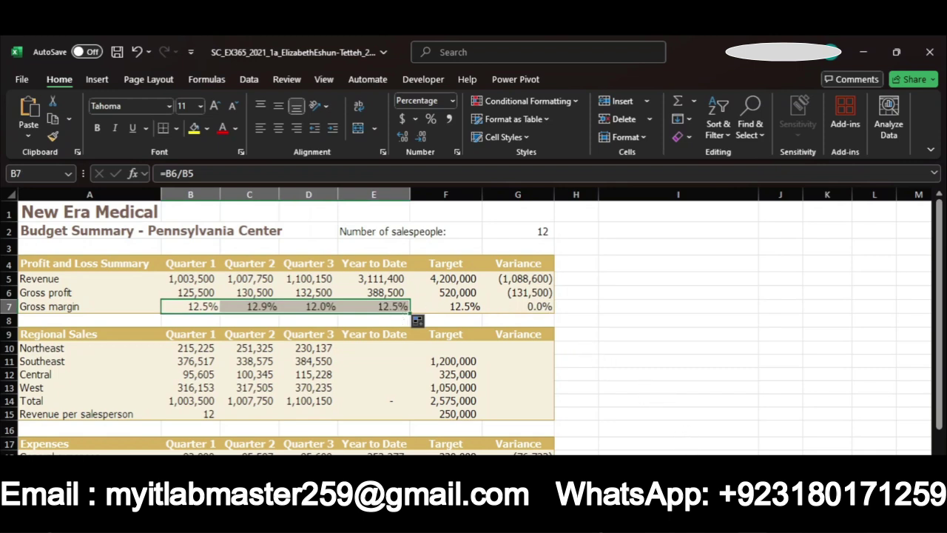
- Switch to the Word instructions and highlight sub-item b of instruction 5 and the instruction 6 introduction in yellow
mouse_move(733, 522)
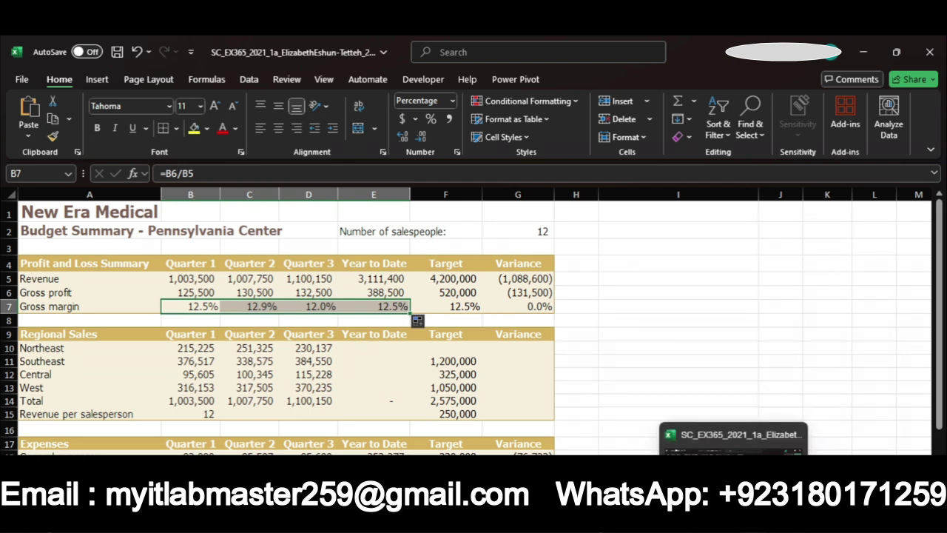
mouse_move(703, 522)
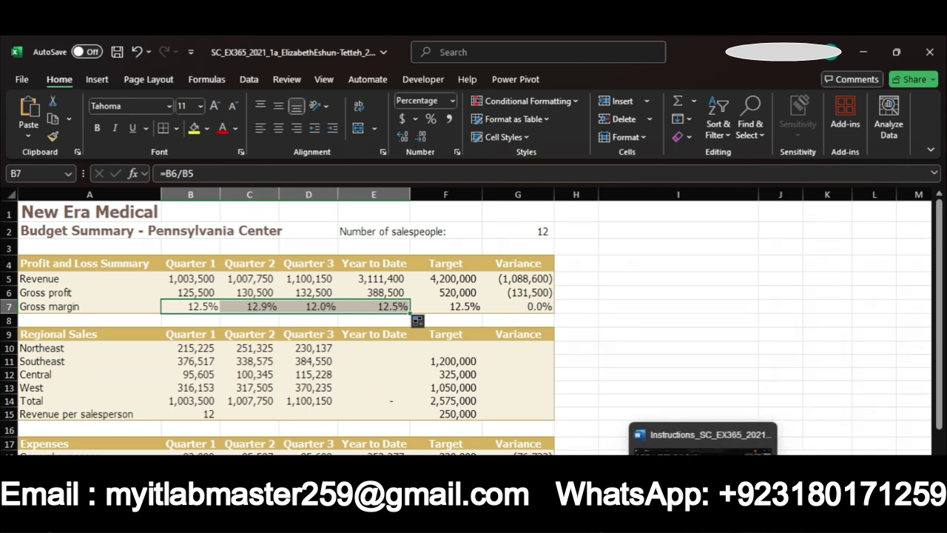
left_click(703, 440)
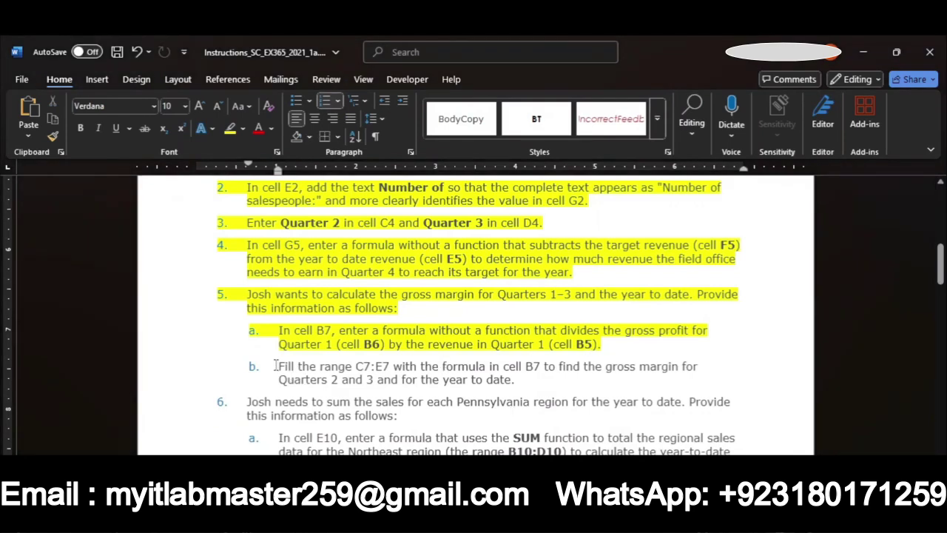
left_click_drag(278, 366, 521, 379)
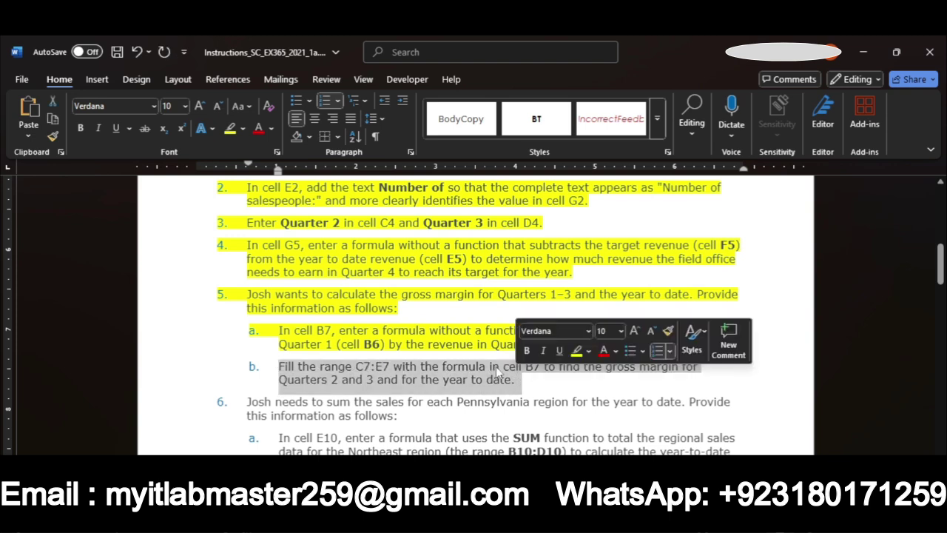
left_click(231, 129)
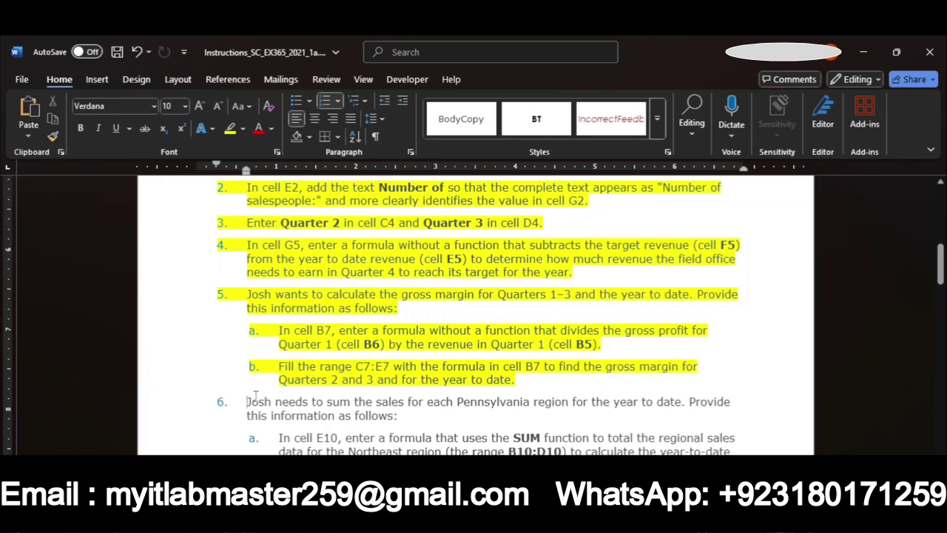
left_click_drag(249, 402, 399, 419)
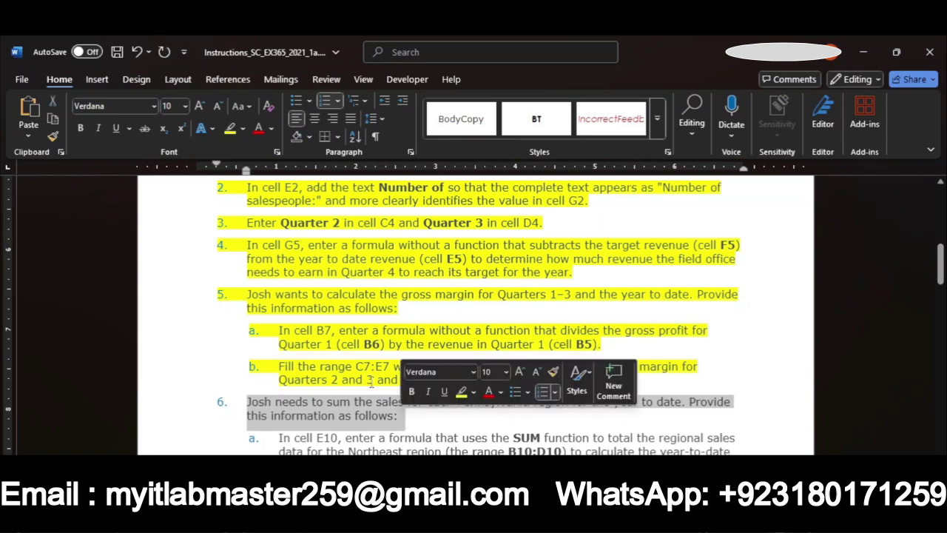
left_click(230, 128)
key("Right")
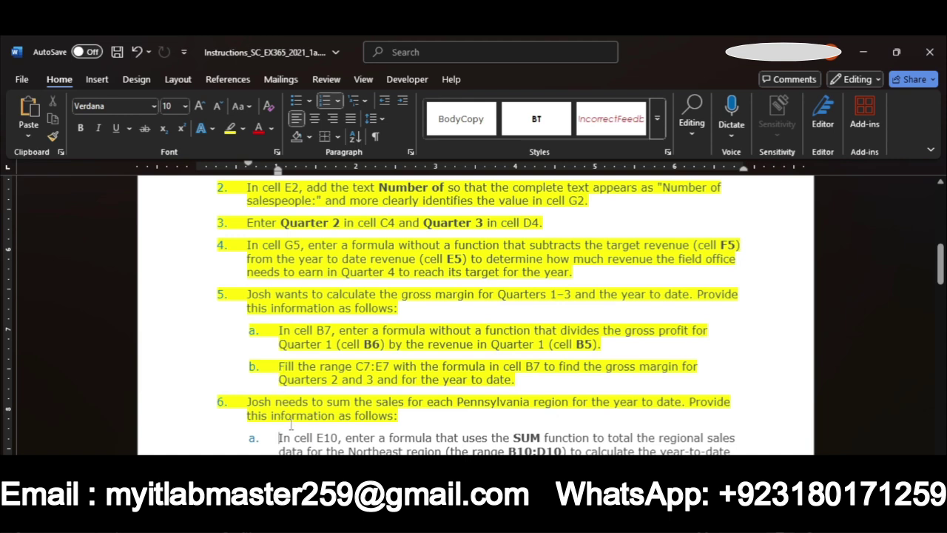
- Highlight sub-item a of instruction 6, the SUM formula for cell E10, in yellow
left_click_drag(278, 438, 733, 451)
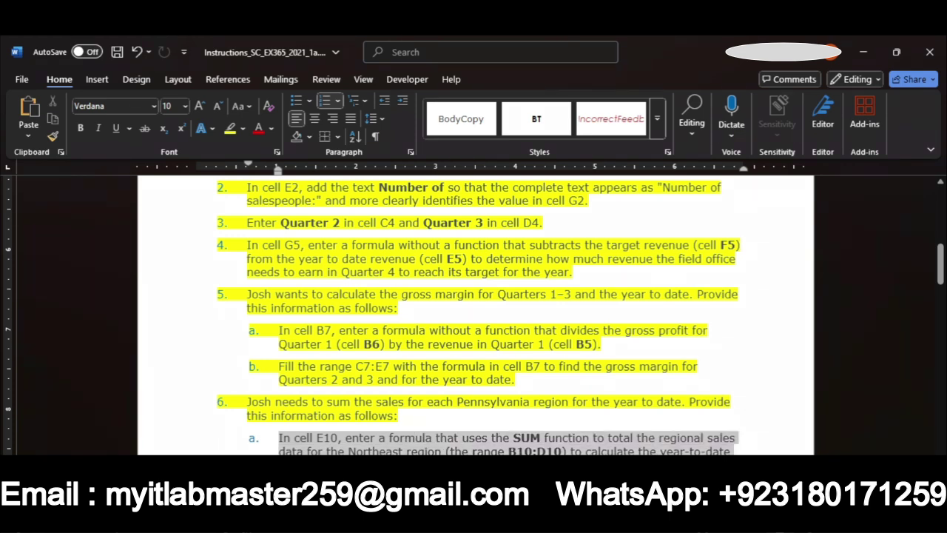
left_click_drag(732, 451, 464, 444)
key("ctrl+z")
left_click(230, 129)
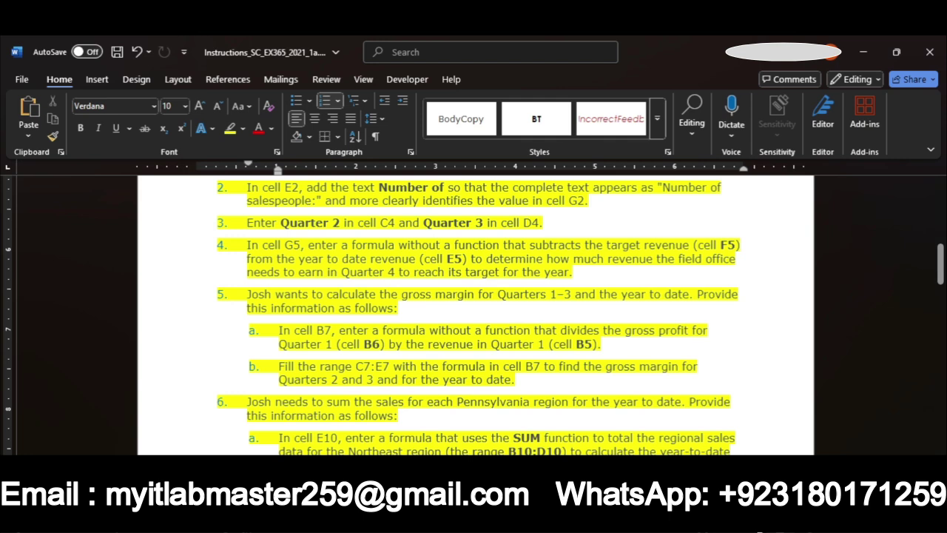
- Switch to the Excel budget workbook and total the Northeast region's sales in cell E10 with =SUM(B10:D10)
mouse_move(733, 466)
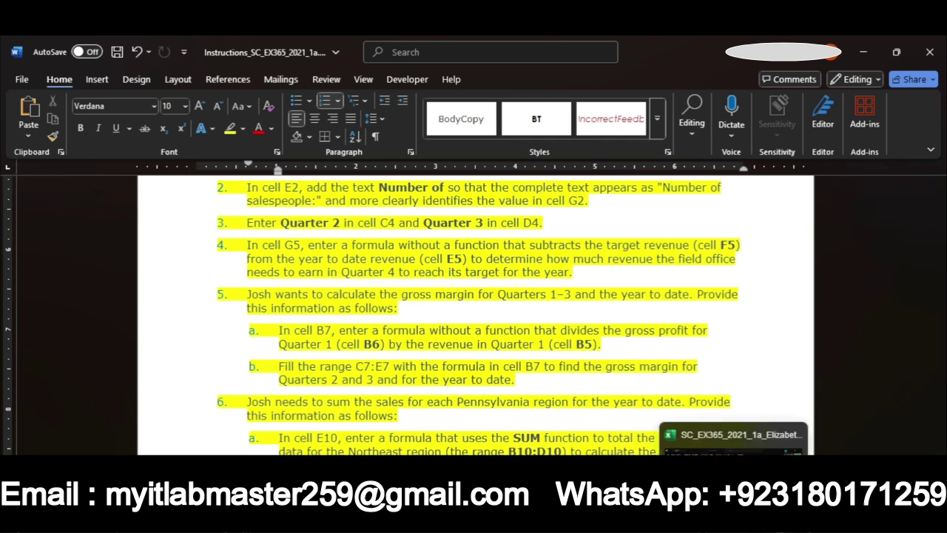
left_click(733, 440)
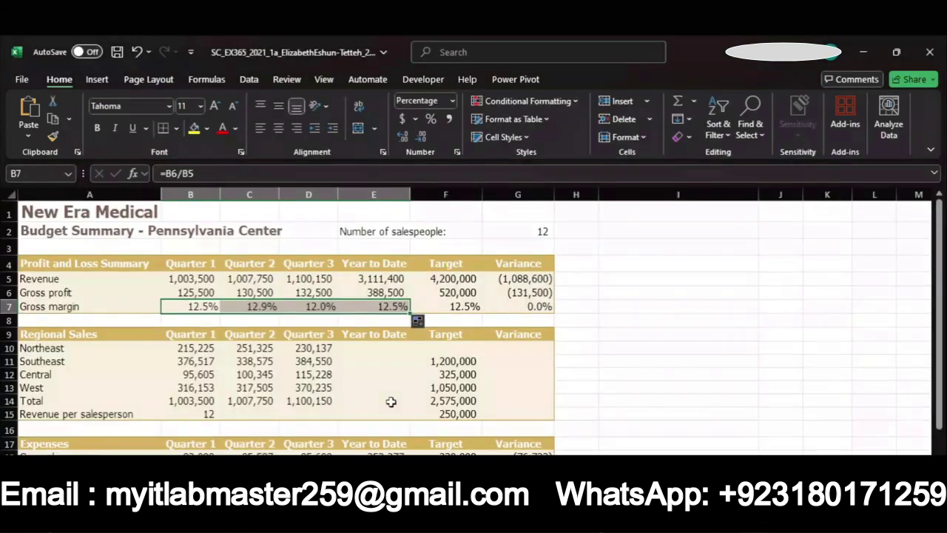
left_click(349, 344)
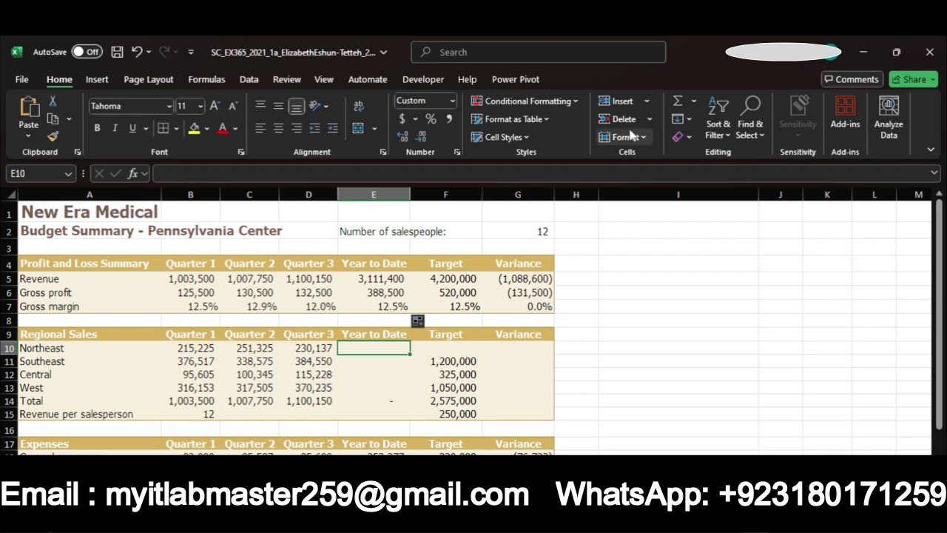
left_click(675, 106)
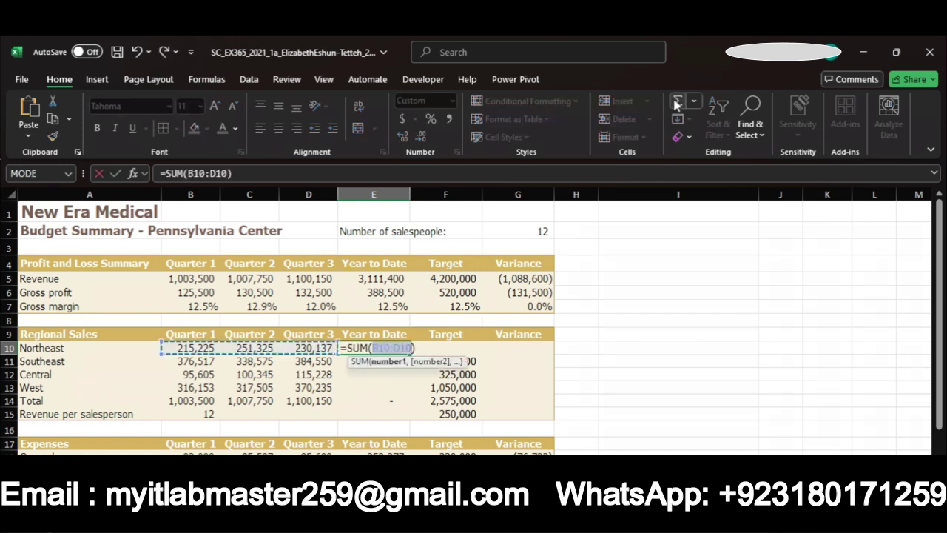
key("Return")
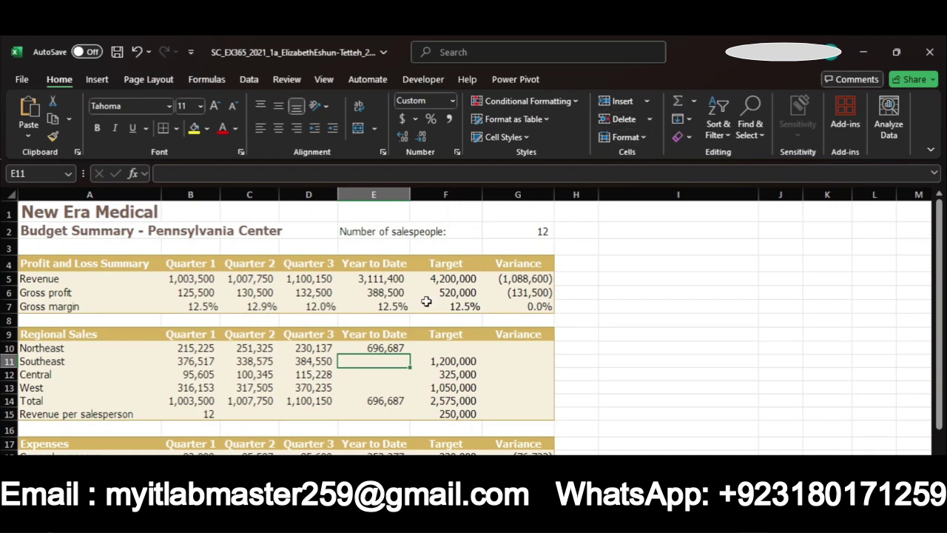
left_click(393, 348)
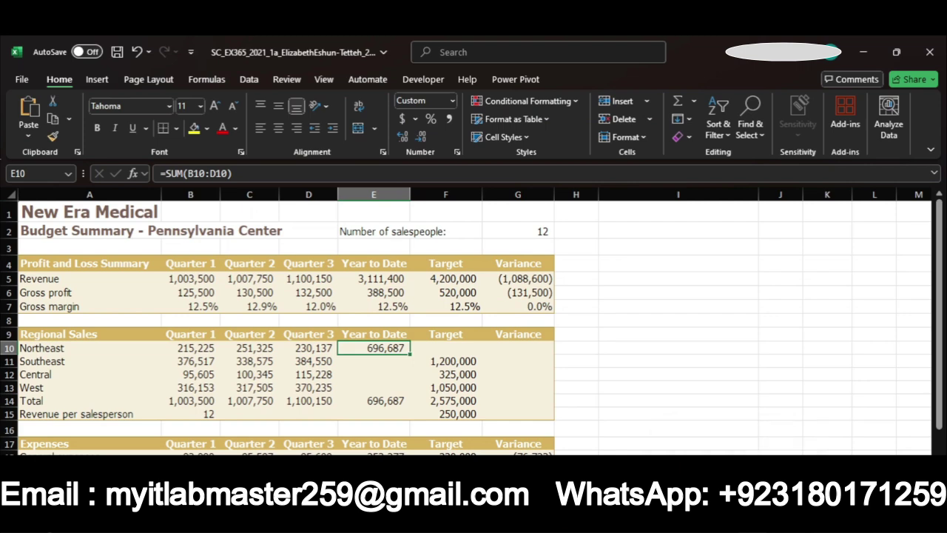
- Switch to the Word instructions and examine the part that follows sub-item a of instruction 6
mouse_move(703, 522)
left_click(696, 437)
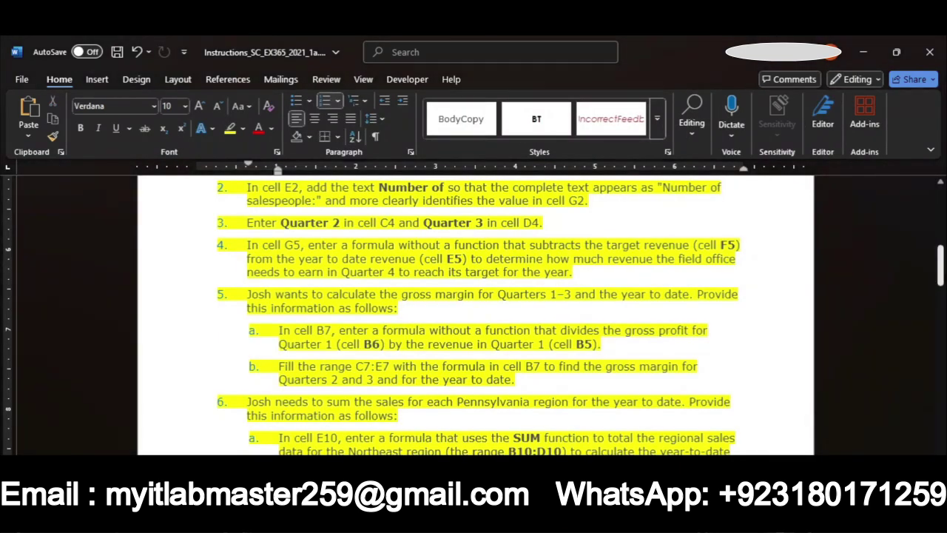
left_click_drag(940, 264, 940, 275)
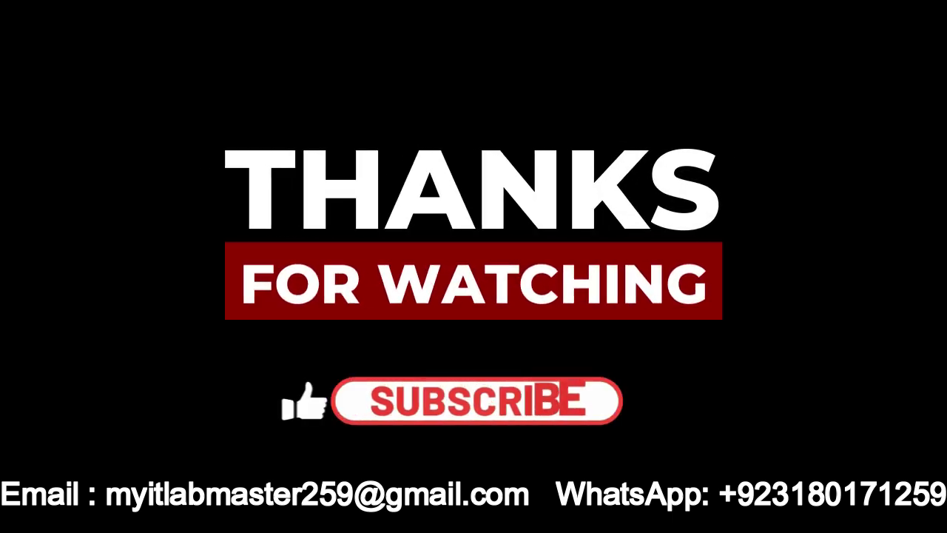